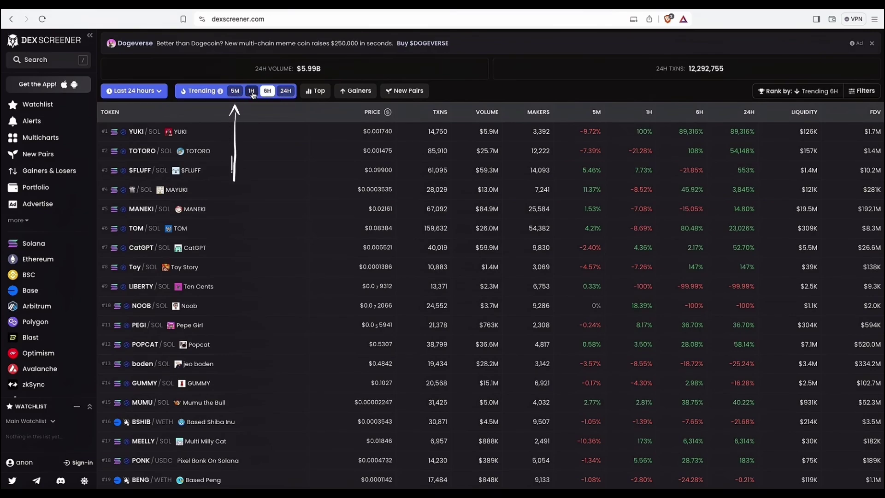
Re-rank trending tokens by 1H, then Trending 6H, and finally the 5-minute trending score
{"action": "left_click", "coordinate": [252, 92]}
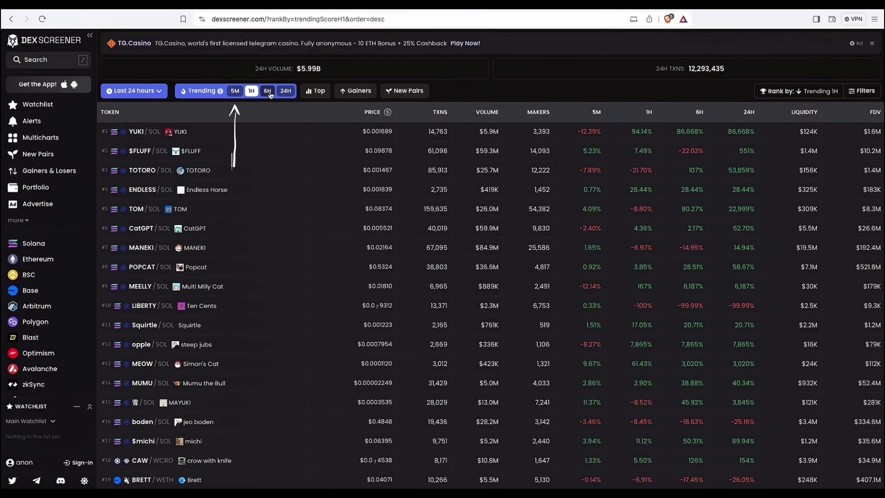
{"action": "left_click", "coordinate": [809, 99]}
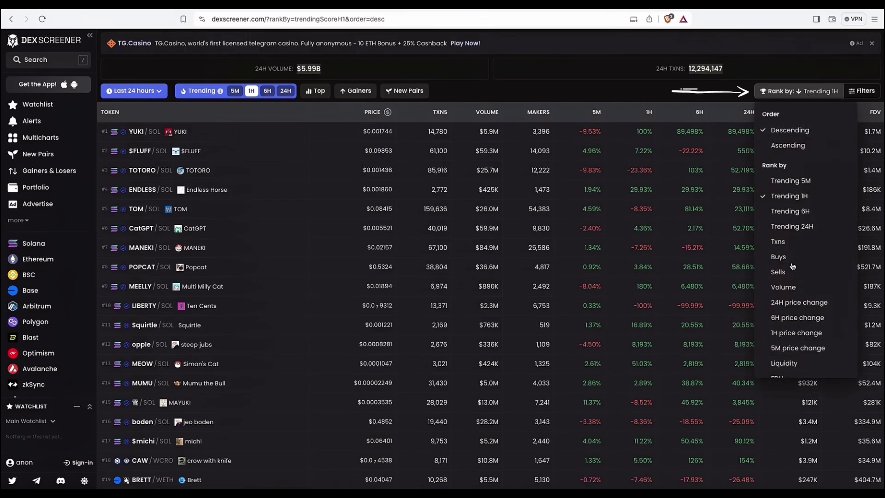
{"action": "left_click", "coordinate": [791, 211]}
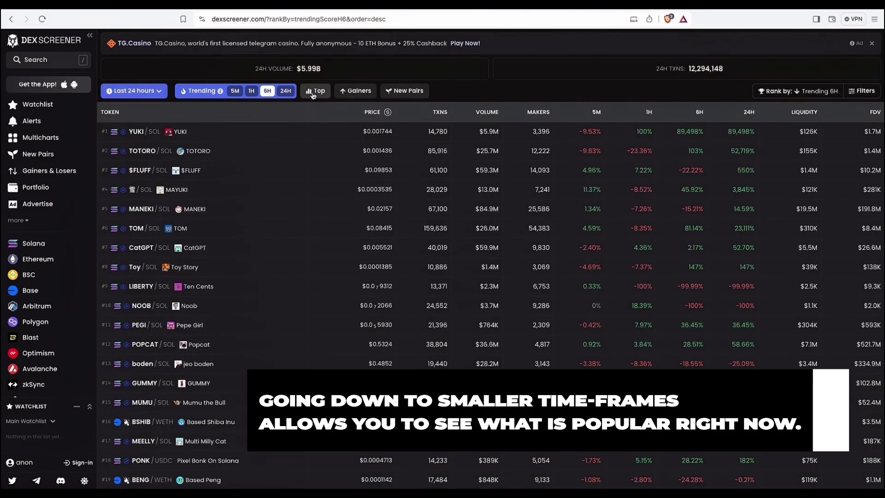
{"action": "left_click", "coordinate": [235, 91]}
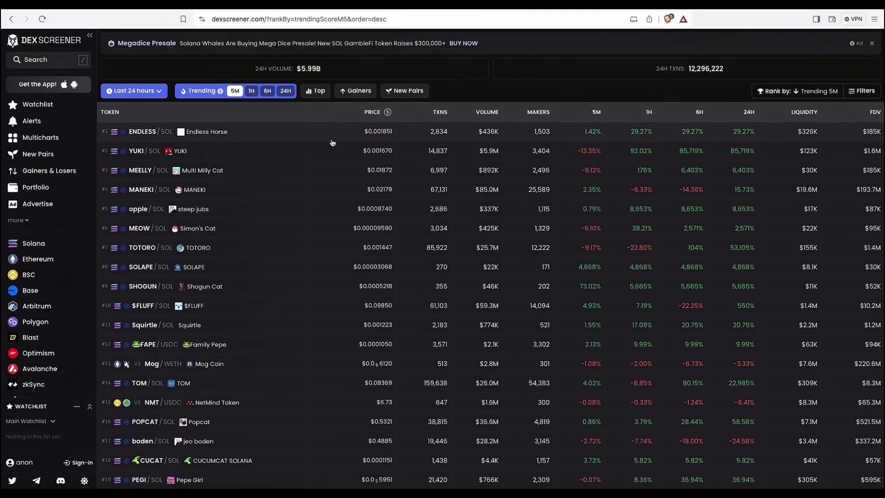
Open the YUKI/SOL pair page from the YUKI row in the trending list
{"action": "right_click", "coordinate": [249, 153]}
{"action": "left_click", "coordinate": [269, 157]}
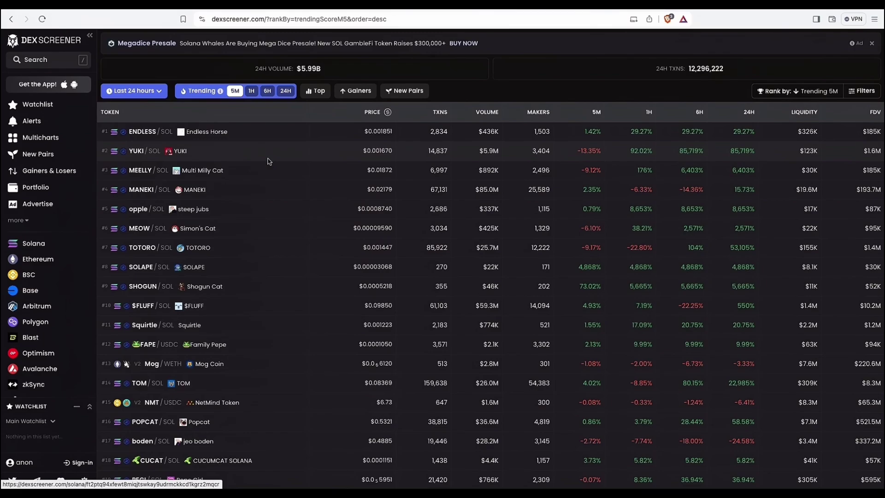
{"action": "left_click", "coordinate": [269, 157]}
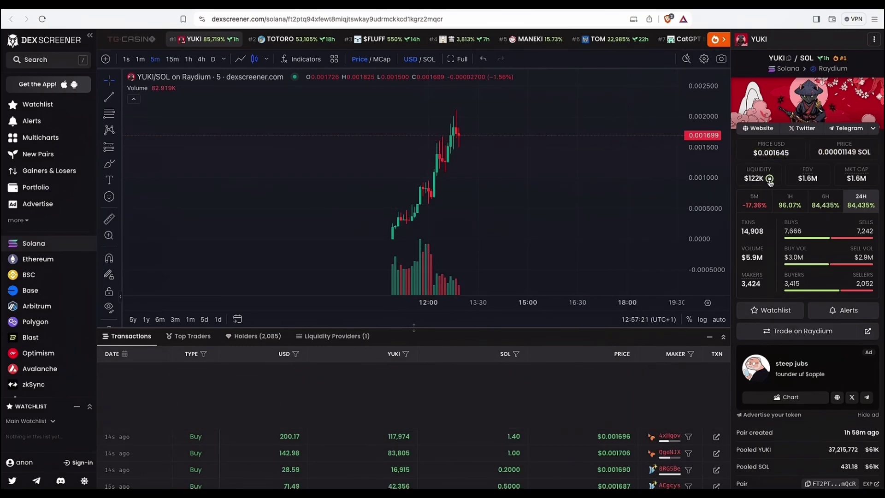
{"action": "mouse_move", "coordinate": [770, 180]}
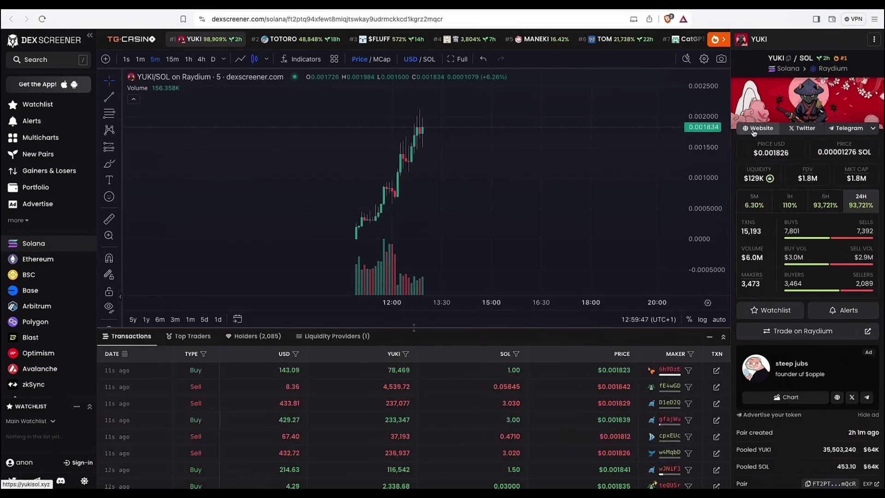
Confirm YUKI lists a website, Twitter and Telegram, then copy its token address
{"action": "left_click", "coordinate": [875, 129]}
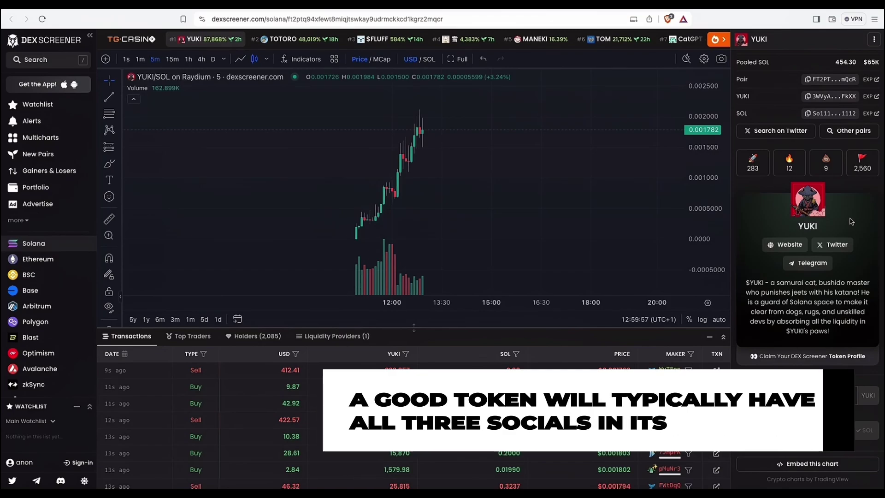
{"action": "scroll", "coordinate": [851, 222], "scroll_direction": "up", "scroll_amount": 9}
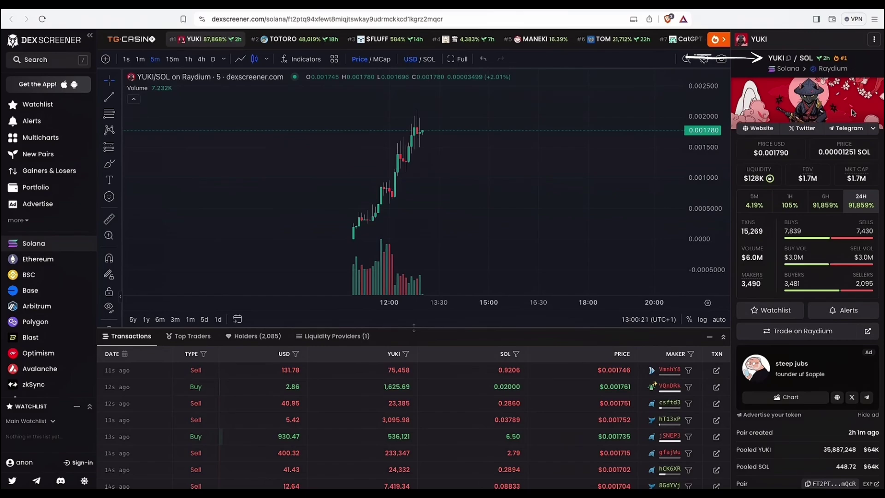
{"action": "left_click", "coordinate": [788, 60]}
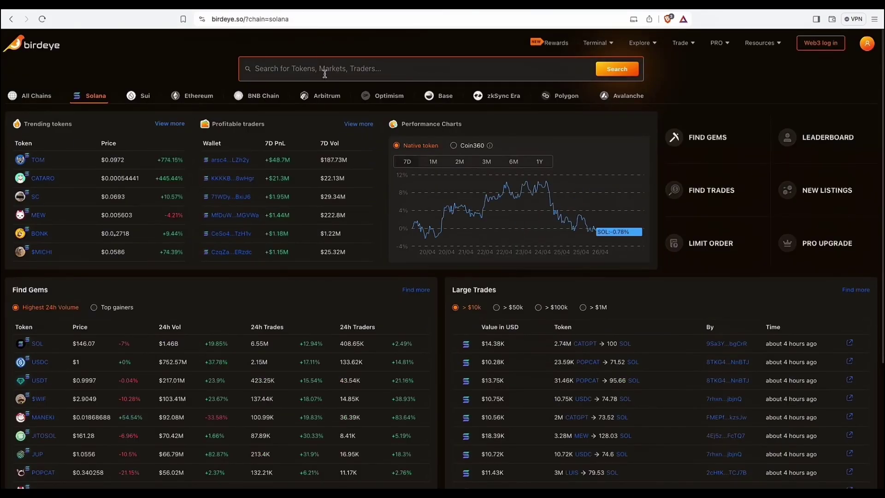
Search Birdeye for the pasted YUKI address and open the YUKI token page
{"action": "left_click", "coordinate": [324, 72]}
{"action": "key", "text": "ctrl+v"}
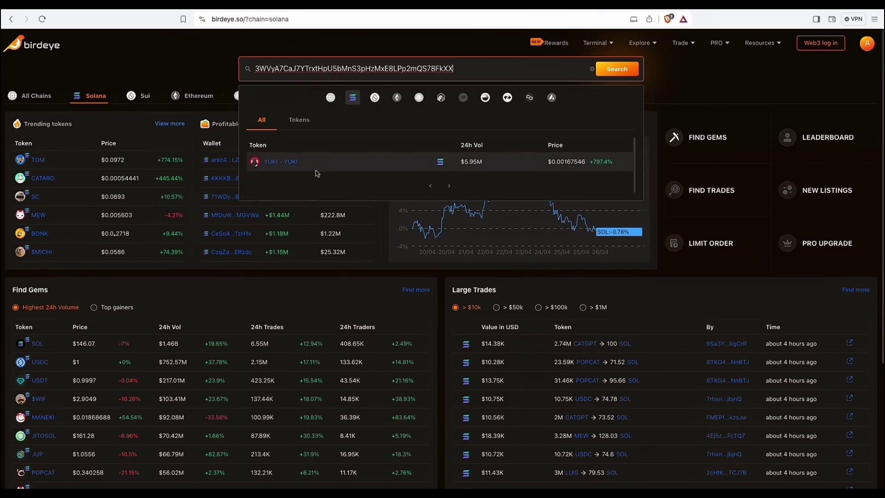
{"action": "left_click", "coordinate": [290, 164]}
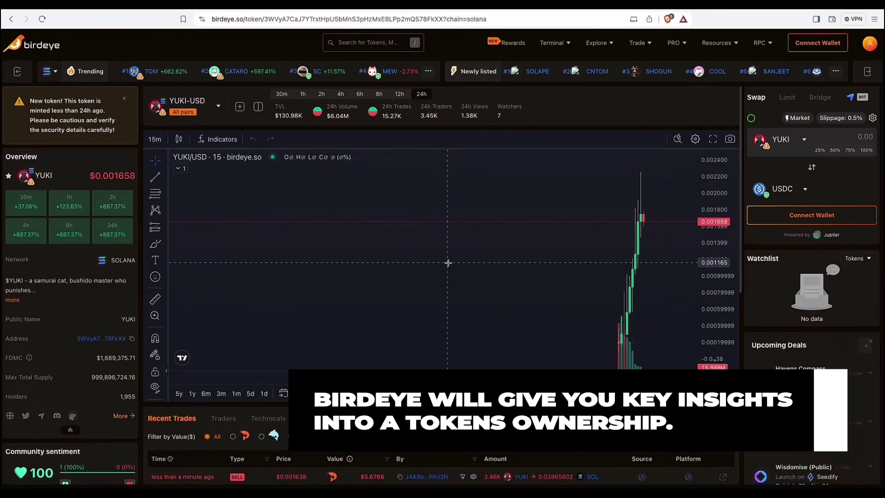
Expand YUKI's Security section to review ownership renounced and the top 10 holders
{"action": "scroll", "coordinate": [79, 340], "scroll_direction": "down", "scroll_amount": 6}
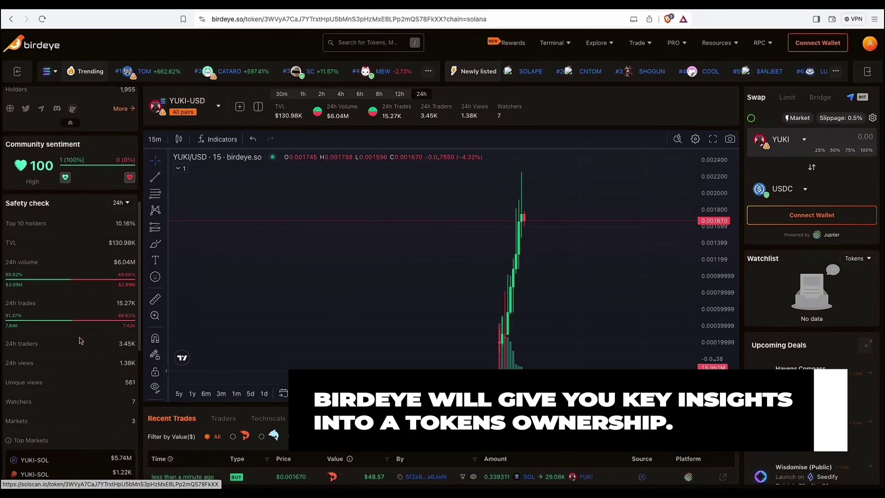
{"action": "scroll", "coordinate": [79, 340], "scroll_direction": "down", "scroll_amount": 8}
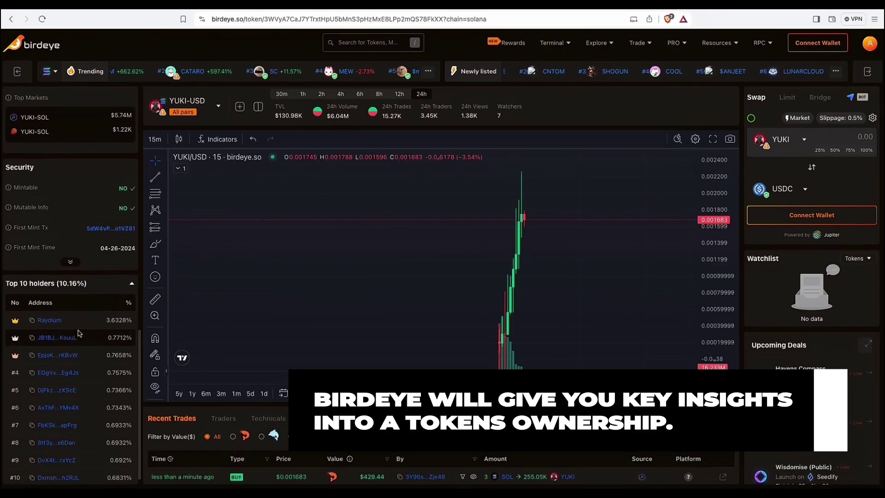
{"action": "left_click", "coordinate": [69, 262]}
{"action": "scroll", "coordinate": [96, 298], "scroll_direction": "down", "scroll_amount": 1}
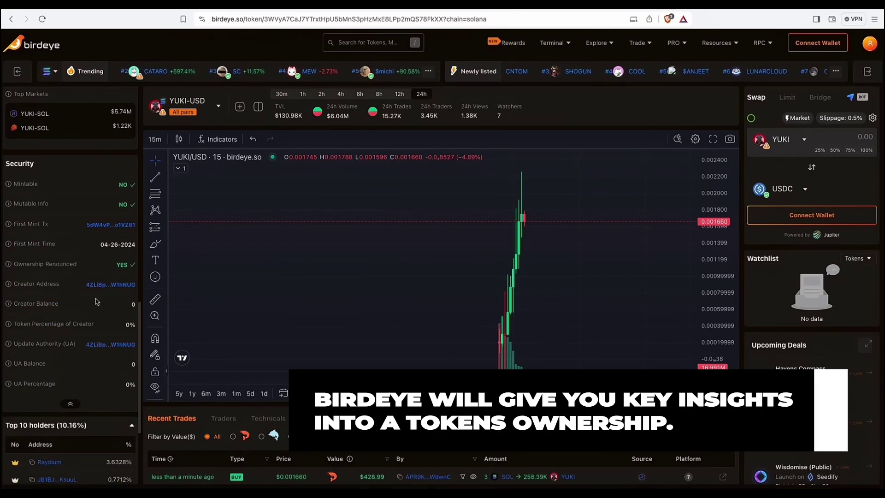
{"action": "scroll", "coordinate": [95, 297], "scroll_direction": "down", "scroll_amount": 1}
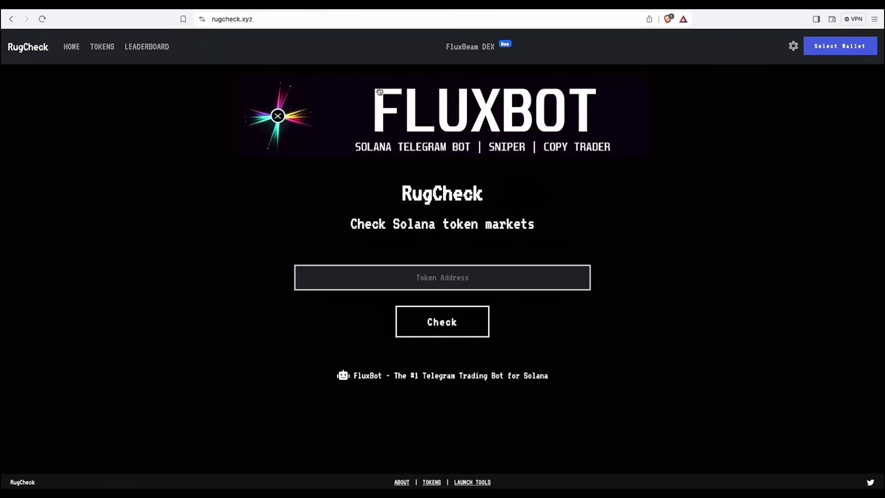
Run RugCheck on the YUKI address (rated Good, score 500), then return to DexScreener
{"action": "left_click", "coordinate": [418, 277]}
{"action": "key", "text": "super+v"}
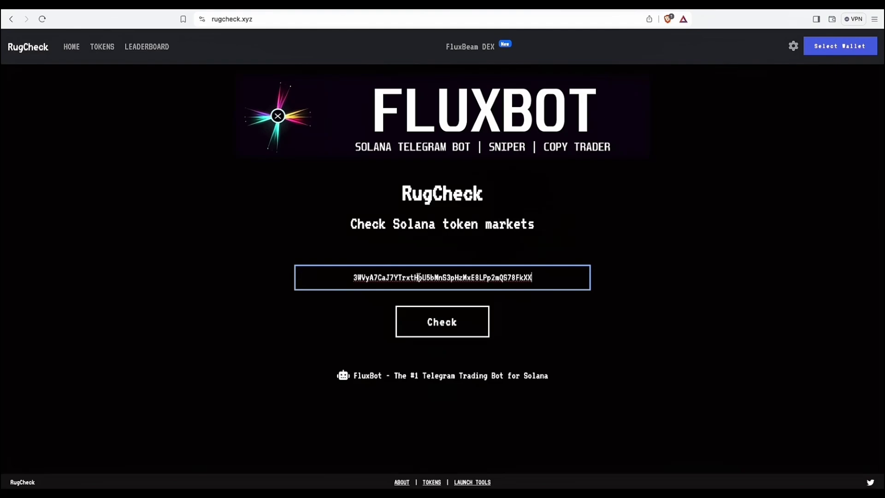
{"action": "left_click", "coordinate": [445, 332]}
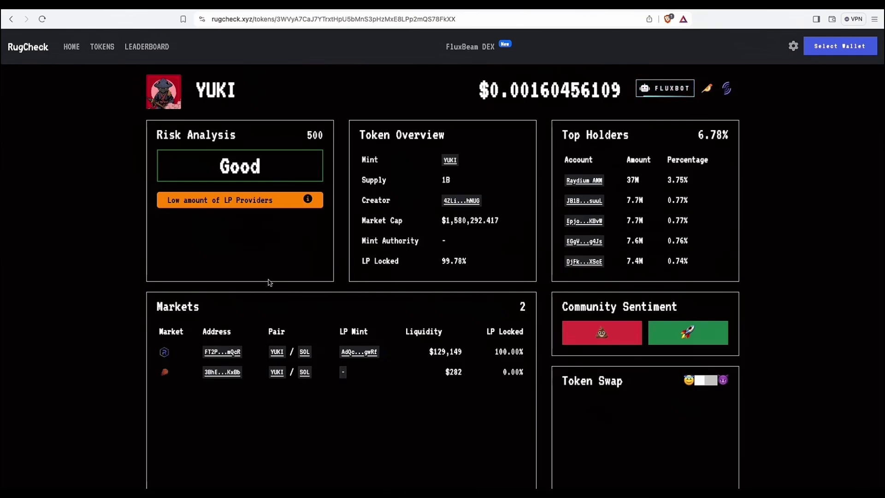
{"action": "mouse_move", "coordinate": [217, 206]}
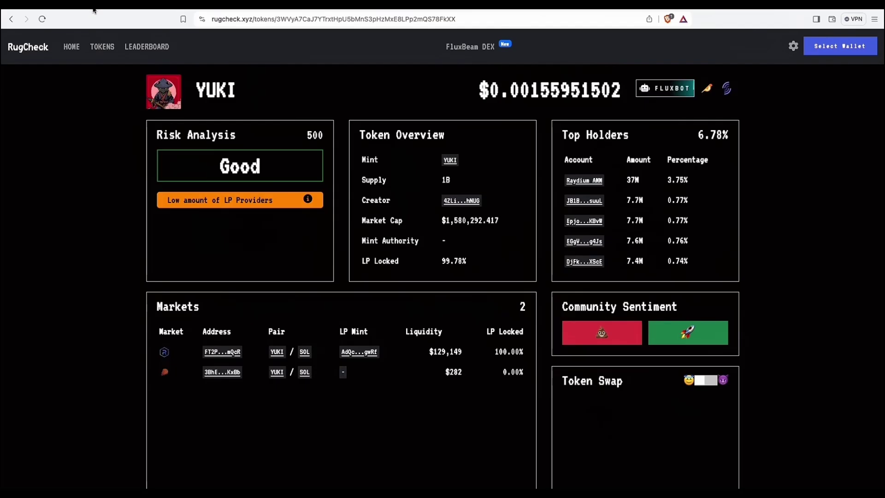
{"action": "left_click", "coordinate": [127, 9]}
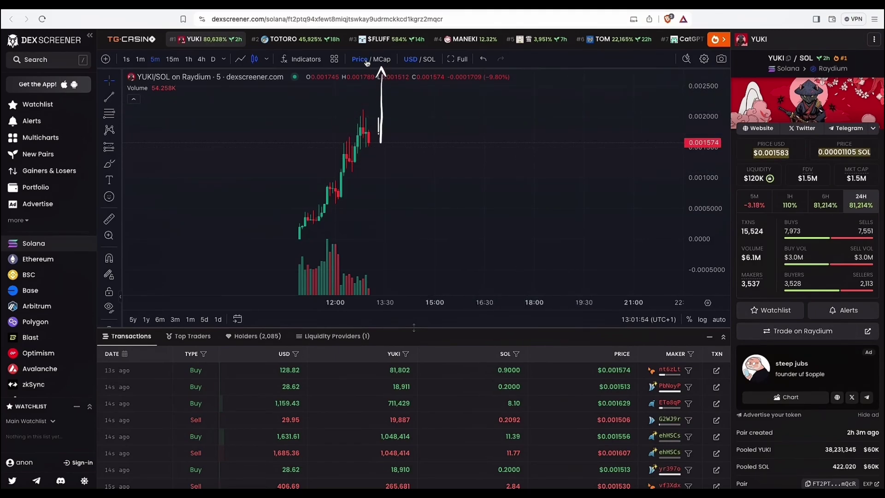
Switch the YUKI/SOL chart from price to market cap
{"action": "left_click", "coordinate": [383, 59]}
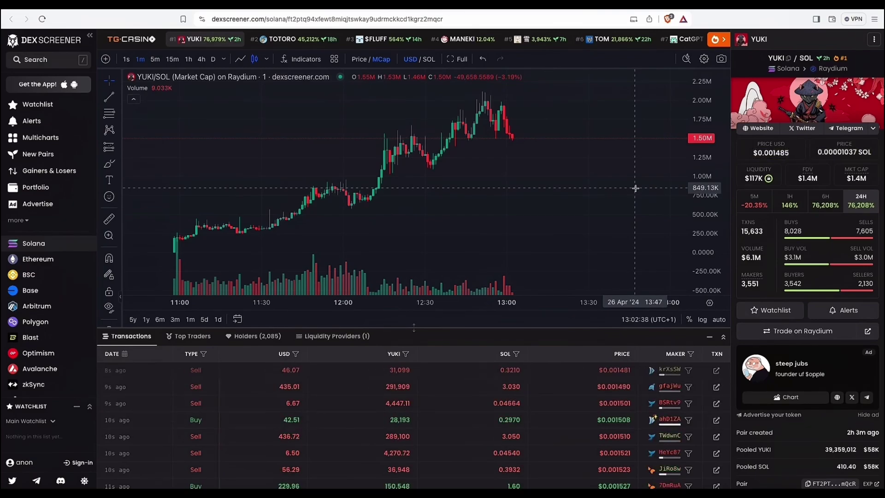
Filter the YUKI trade list to show only trades above $500
{"action": "left_click", "coordinate": [296, 355]}
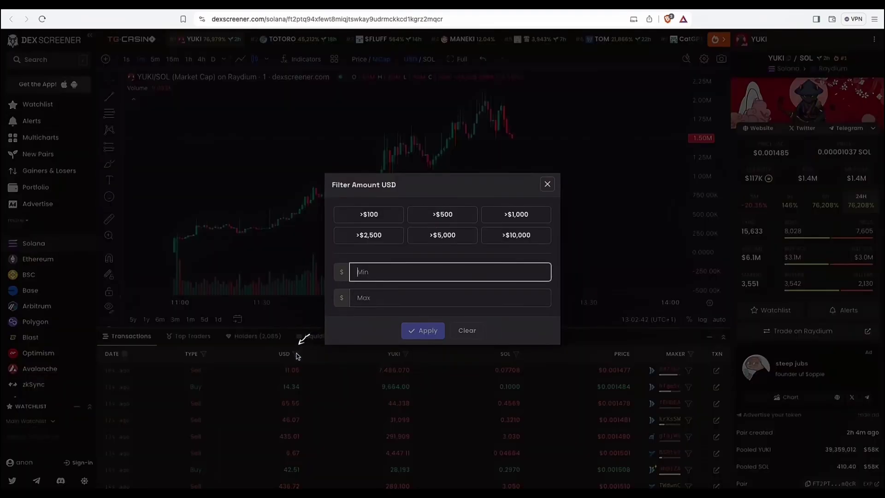
{"action": "left_click", "coordinate": [424, 218]}
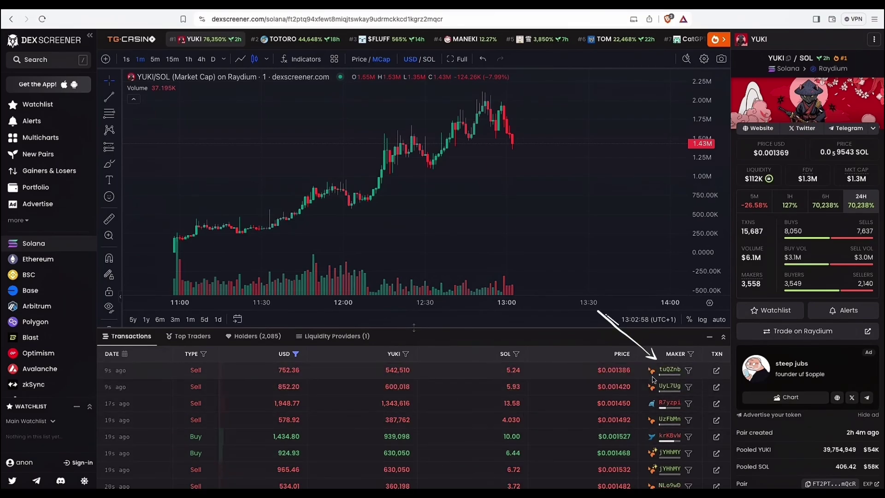
Watch YUKI/SOL's live trades as its market cap returns to $1.4M
{"action": "mouse_move", "coordinate": [667, 389]}
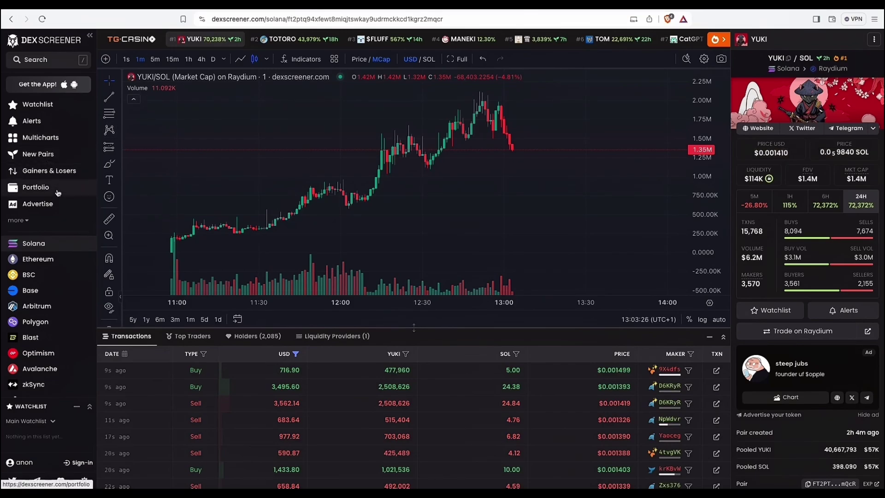
Open New Pairs, sort by age newest first, and open COSMIE/SOL in a new tab
{"action": "left_click", "coordinate": [51, 155]}
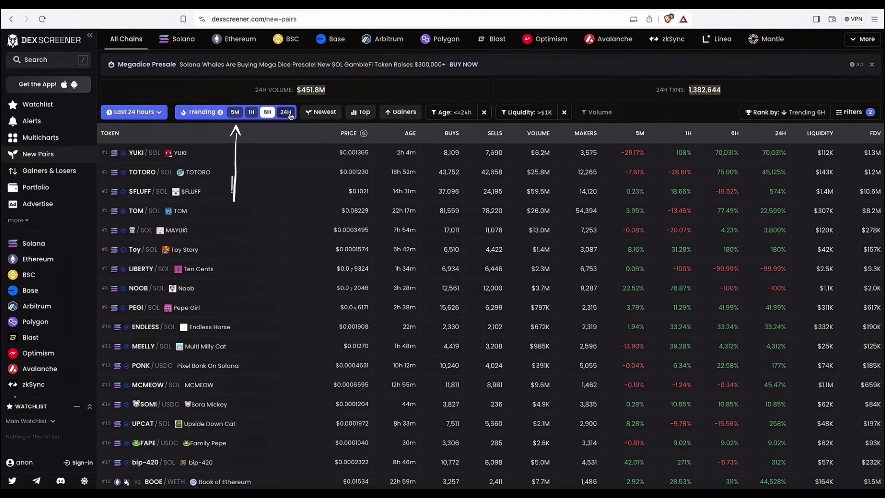
{"action": "left_click", "coordinate": [409, 135]}
{"action": "left_click", "coordinate": [409, 136]}
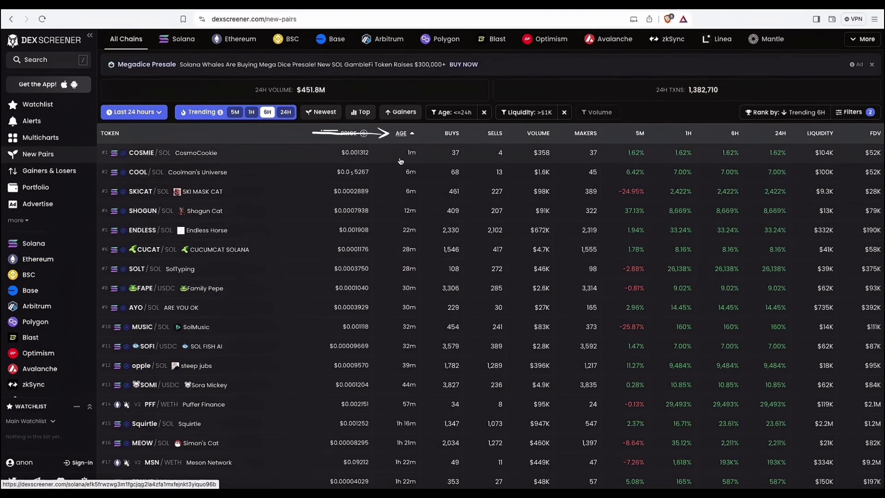
{"action": "right_click", "coordinate": [257, 156]}
{"action": "left_click", "coordinate": [276, 162]}
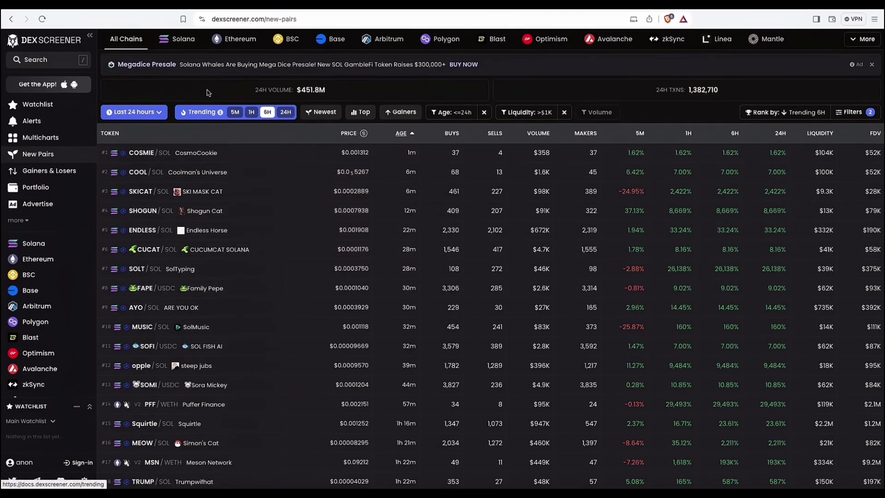
Open the COSMIE/SOL tab and zoom its chart out to a longer time range
{"action": "left_click", "coordinate": [278, 8]}
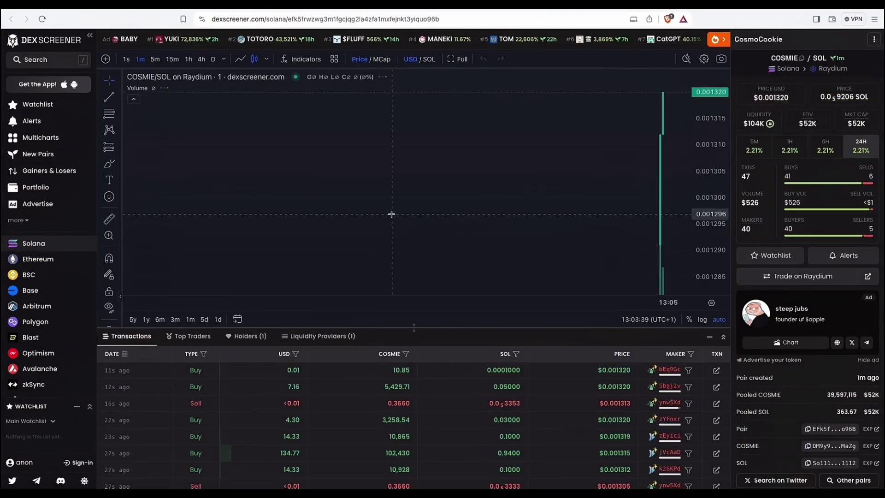
{"action": "left_click_drag", "start_coordinate": [713, 209], "coordinate": [712, 233]}
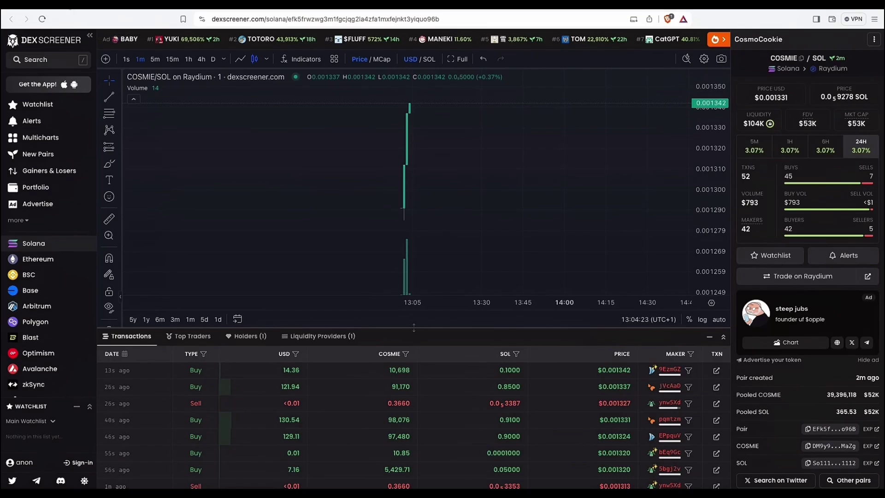
Go back to the New Pairs list ranked by 6H trending, with $FLUFF at the top
{"action": "left_click", "coordinate": [11, 19]}
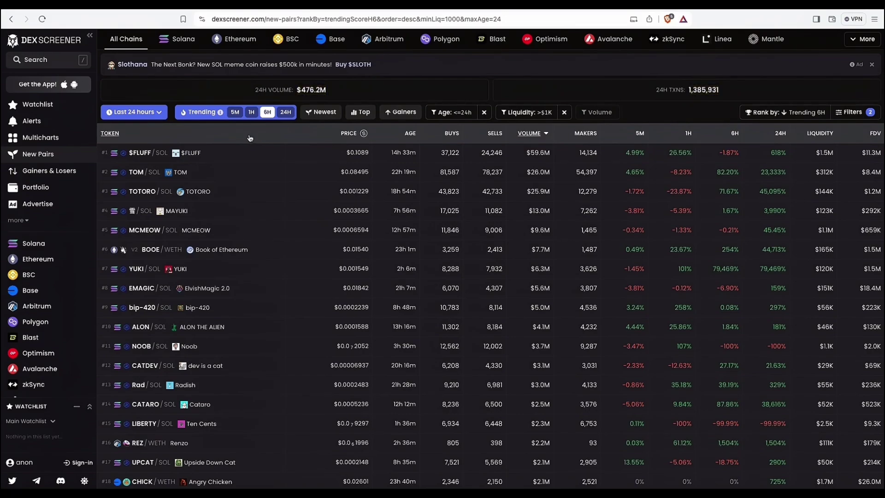
Open the #1 trending $FLUFF/SOL pair and view its 5M trading stats
{"action": "left_click", "coordinate": [210, 156]}
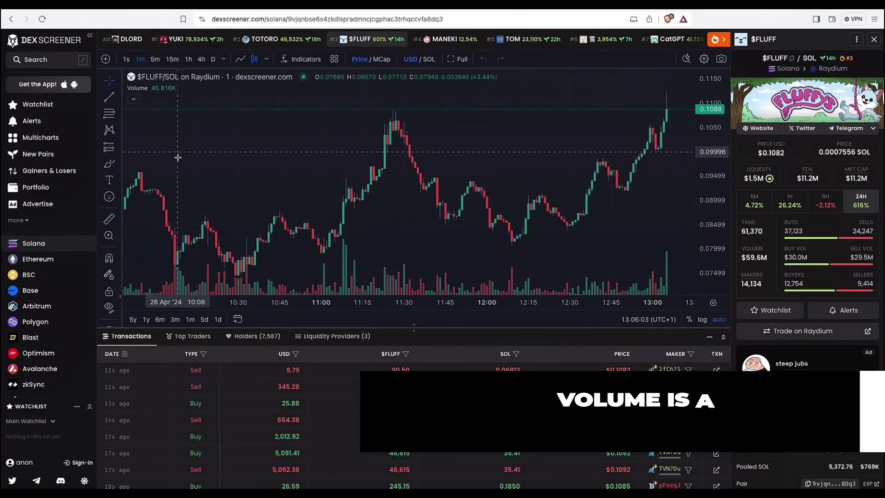
{"action": "left_click", "coordinate": [754, 205]}
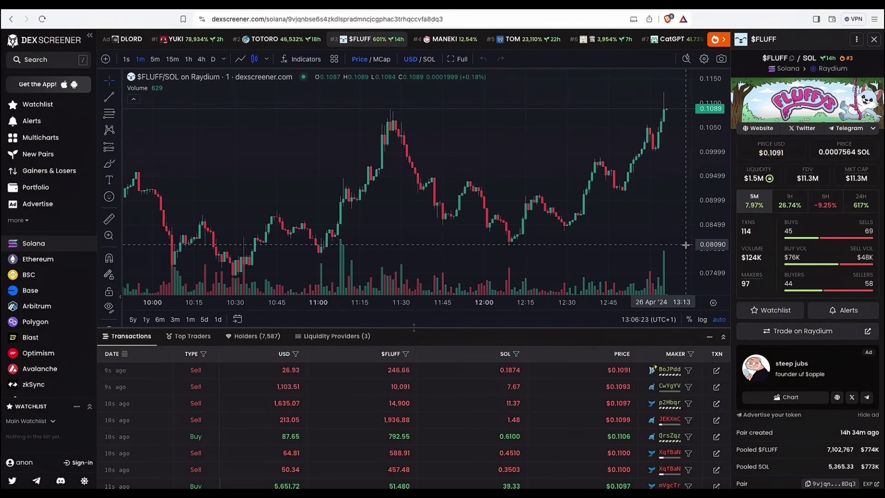
{"action": "scroll", "coordinate": [685, 245], "scroll_direction": "right", "scroll_amount": 3}
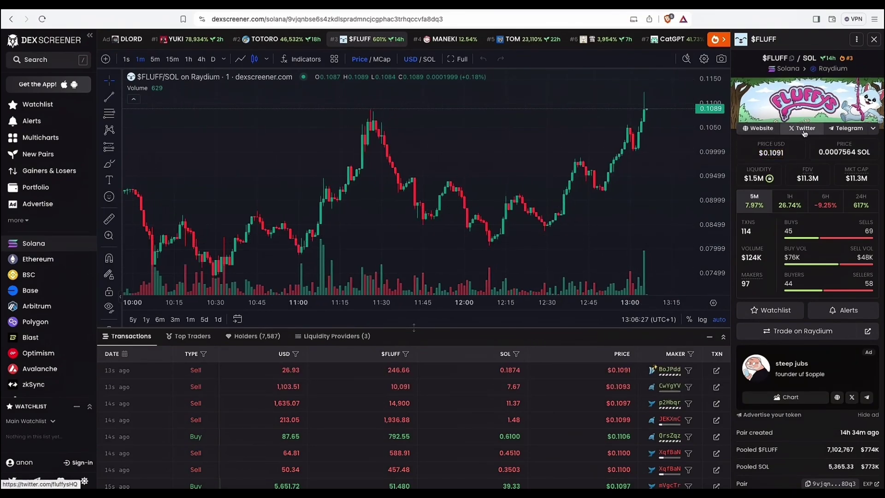
Open the $FLUFF project website in a new tab and switch to it
{"action": "right_click", "coordinate": [761, 127]}
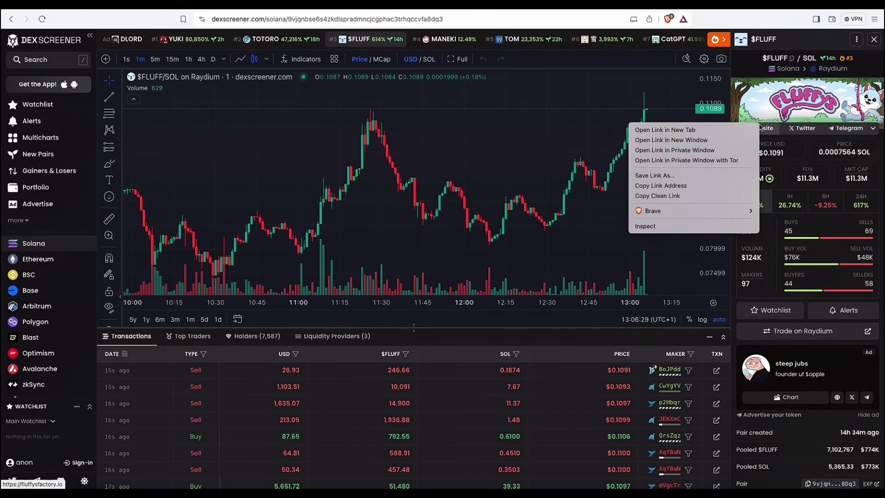
{"action": "left_click", "coordinate": [659, 127]}
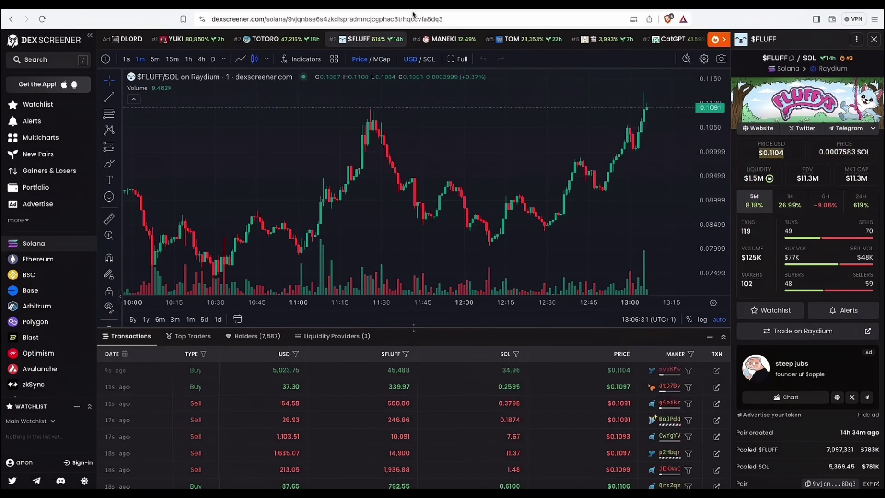
{"action": "key", "text": "ctrl+Tab"}
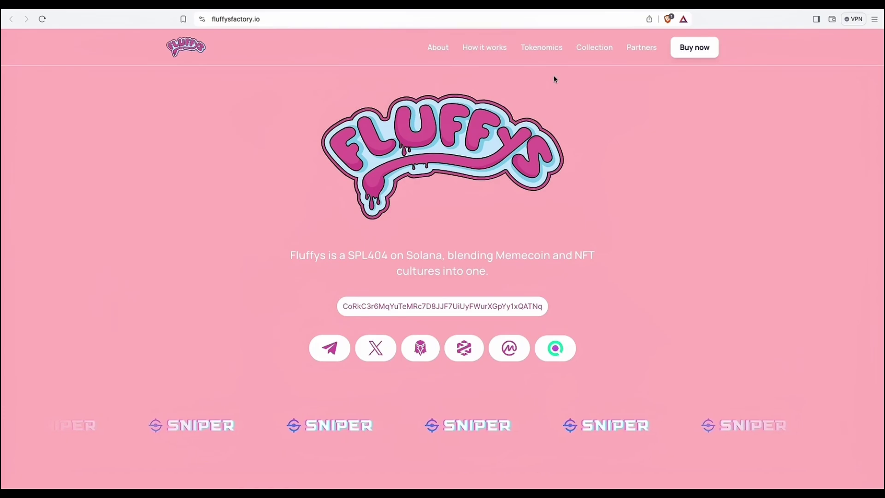
Visit the Partners, Collection, Tokenomics and How it works sections, then return to the top
{"action": "left_click", "coordinate": [642, 47]}
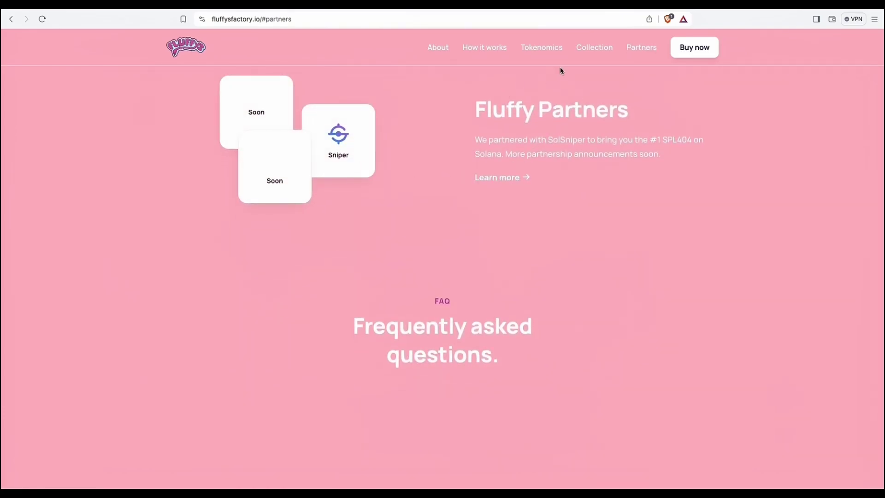
{"action": "left_click", "coordinate": [594, 47]}
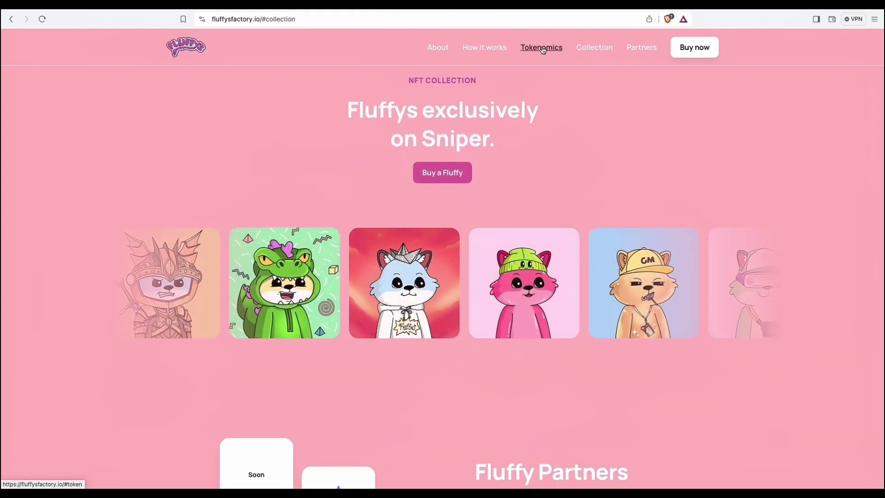
{"action": "left_click", "coordinate": [542, 48]}
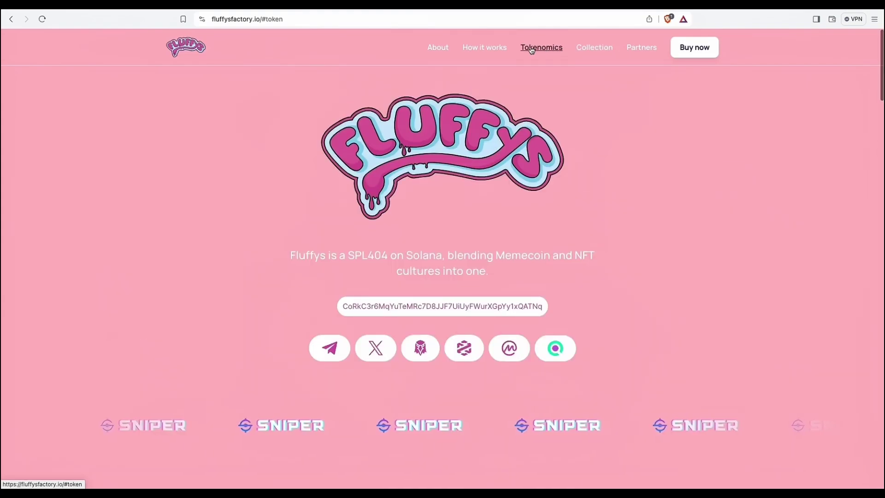
{"action": "left_click", "coordinate": [489, 49]}
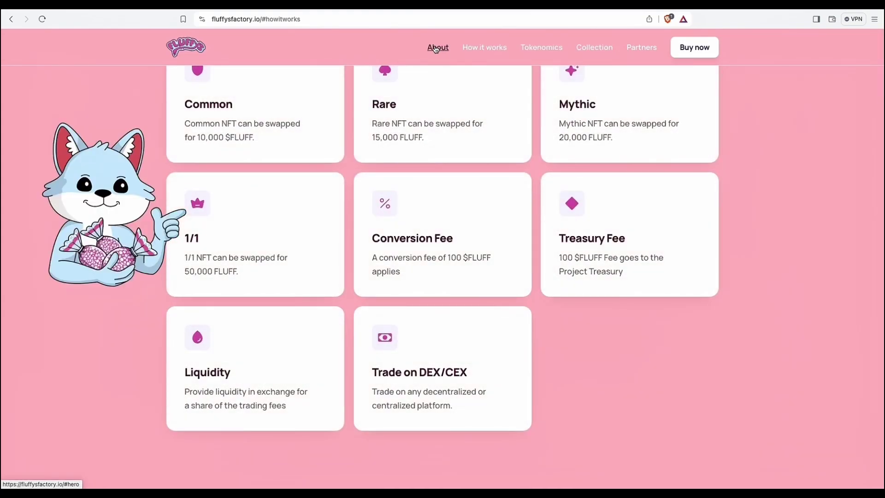
{"action": "left_click", "coordinate": [436, 48]}
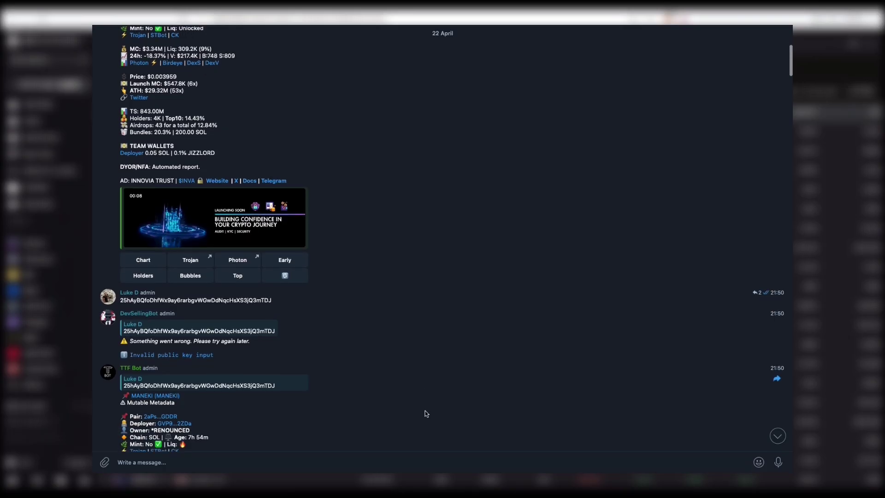
Scroll through the TTF Bot, DevSellingBot and Proficy Price Bot reports on MANEKI and GUMMY
{"action": "scroll", "coordinate": [424, 414], "scroll_direction": "down", "scroll_amount": 10}
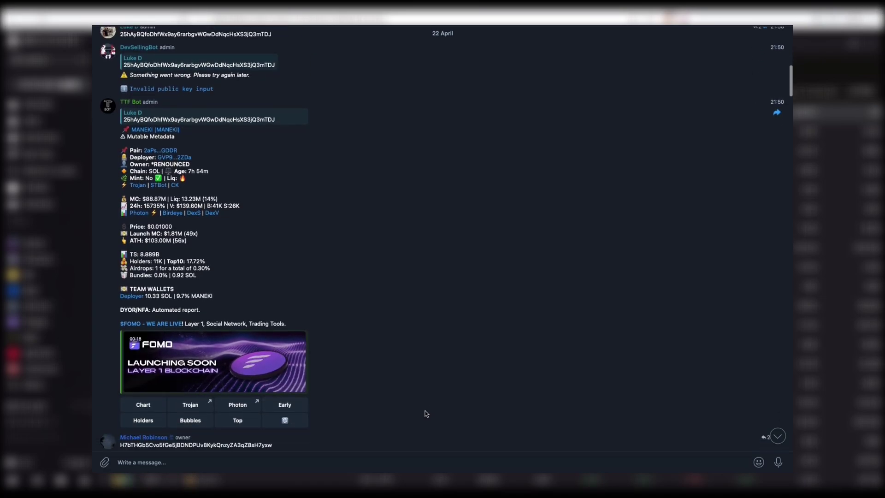
{"action": "scroll", "coordinate": [424, 413], "scroll_direction": "down", "scroll_amount": 12}
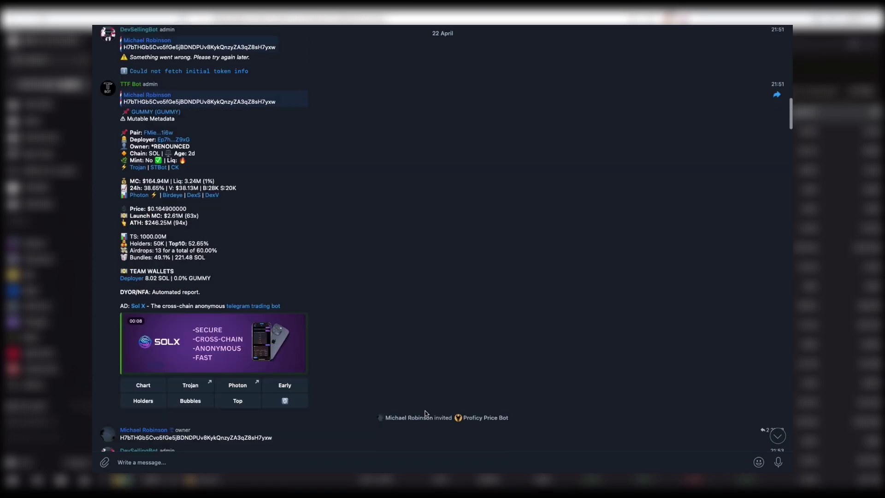
{"action": "scroll", "coordinate": [425, 414], "scroll_direction": "down", "scroll_amount": 12}
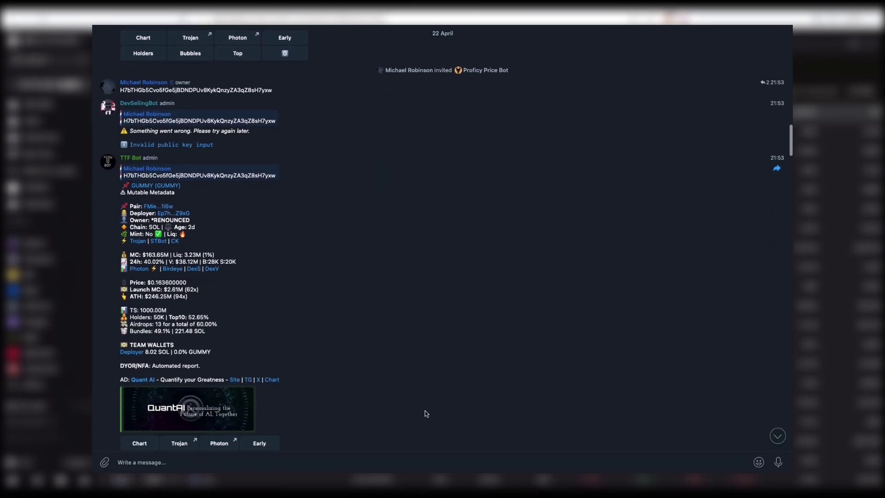
{"action": "scroll", "coordinate": [424, 414], "scroll_direction": "down", "scroll_amount": 12}
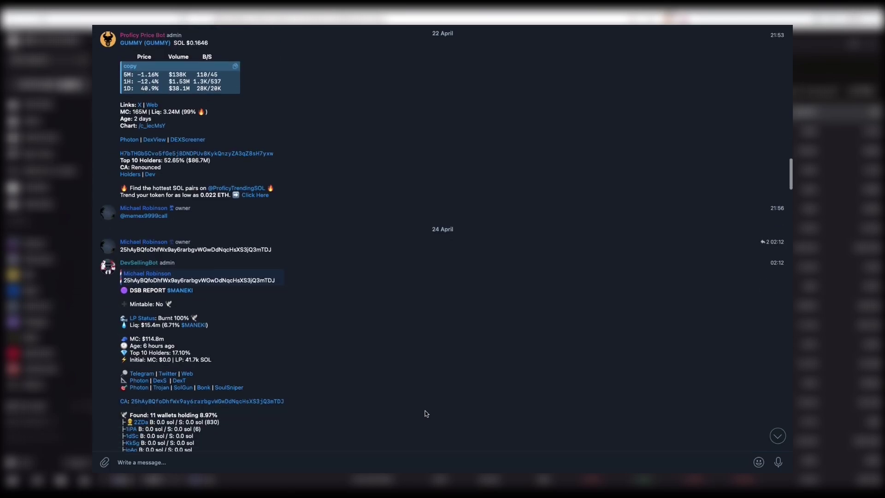
{"action": "scroll", "coordinate": [425, 414], "scroll_direction": "down", "scroll_amount": 12}
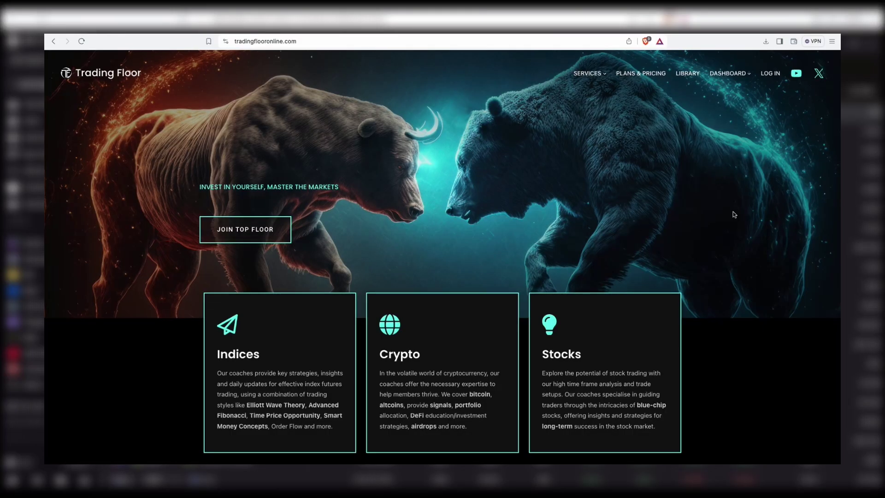
Scroll the tradingflooronline.com homepage through services, features and testimonials to the footer
{"action": "scroll", "coordinate": [734, 214], "scroll_direction": "down", "scroll_amount": 5}
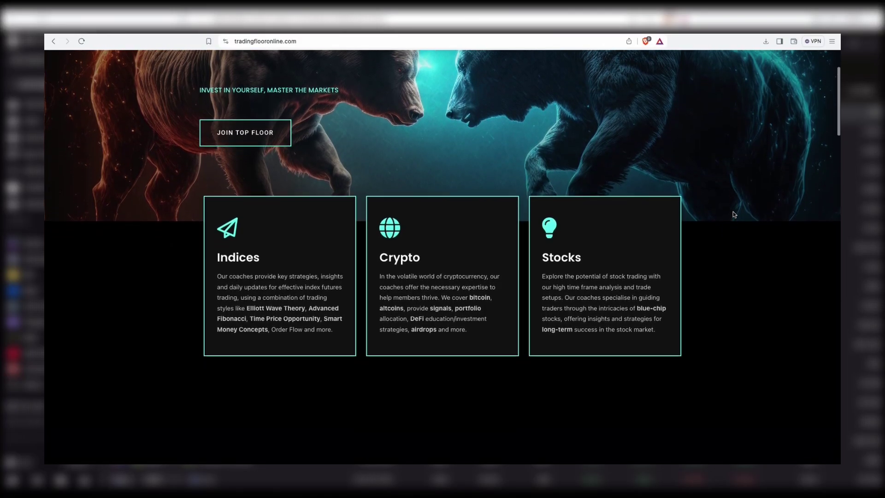
{"action": "scroll", "coordinate": [734, 215], "scroll_direction": "down", "scroll_amount": 4}
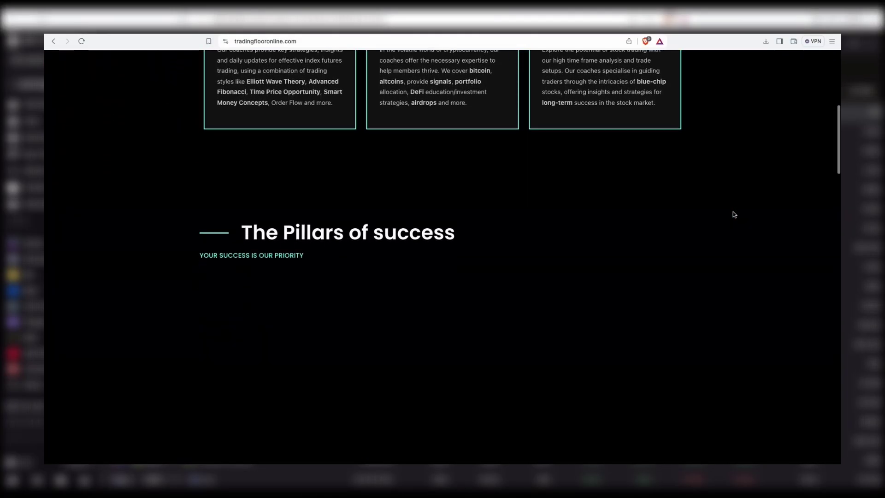
{"action": "scroll", "coordinate": [734, 214], "scroll_direction": "down", "scroll_amount": 5}
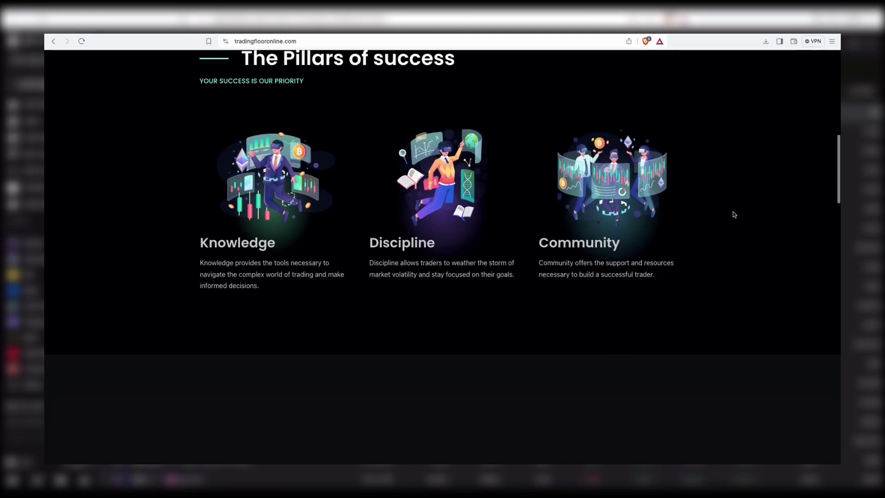
{"action": "scroll", "coordinate": [734, 215], "scroll_direction": "down", "scroll_amount": 5}
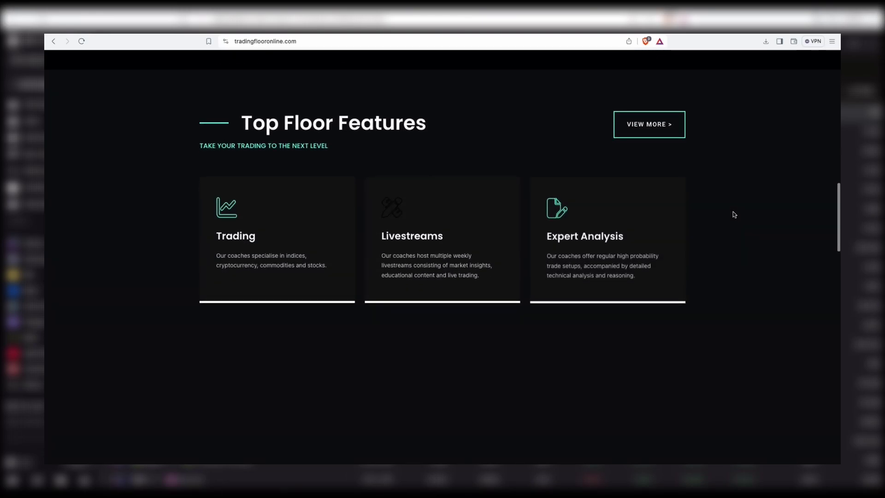
{"action": "scroll", "coordinate": [734, 214], "scroll_direction": "down", "scroll_amount": 5}
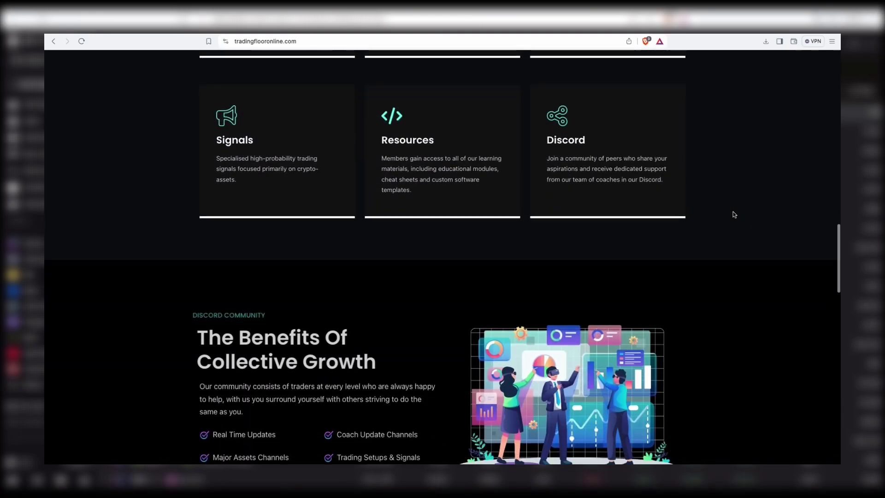
{"action": "scroll", "coordinate": [734, 215], "scroll_direction": "down", "scroll_amount": 7}
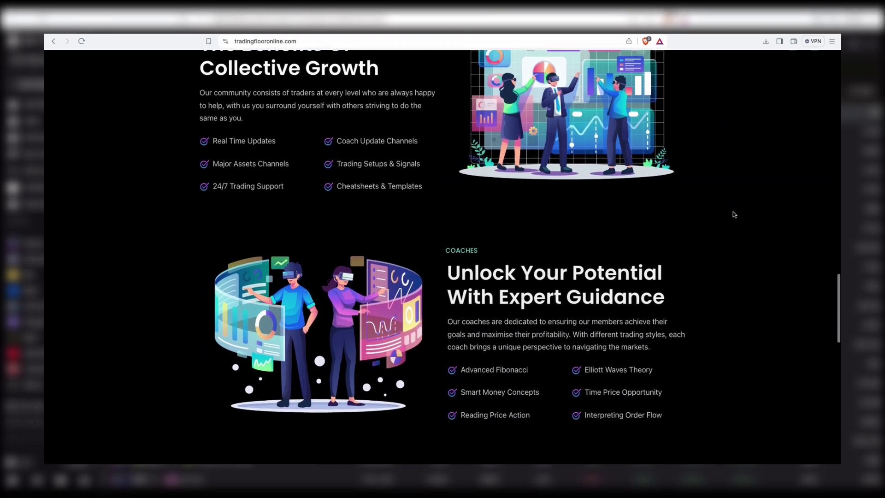
{"action": "scroll", "coordinate": [734, 214], "scroll_direction": "down", "scroll_amount": 6}
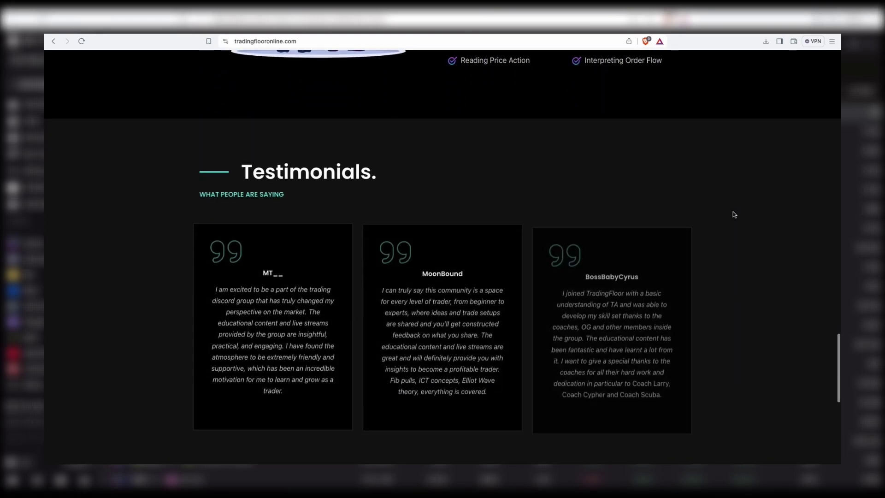
{"action": "scroll", "coordinate": [734, 214], "scroll_direction": "down", "scroll_amount": 5}
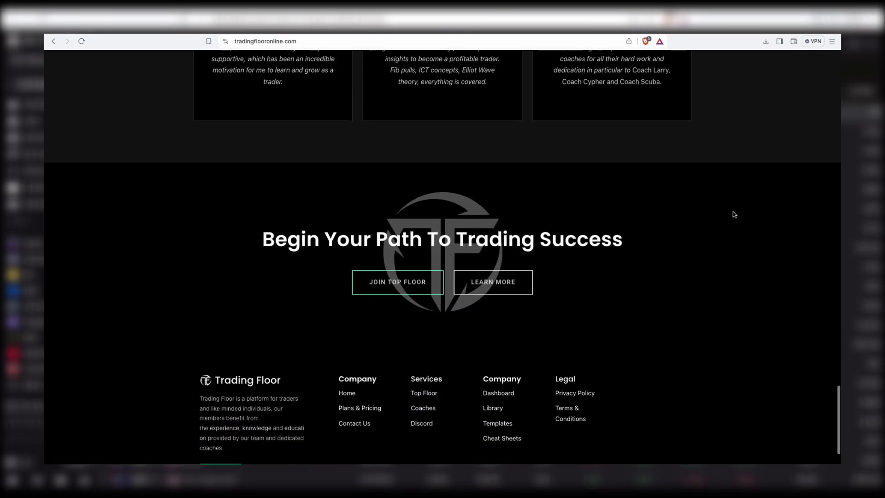